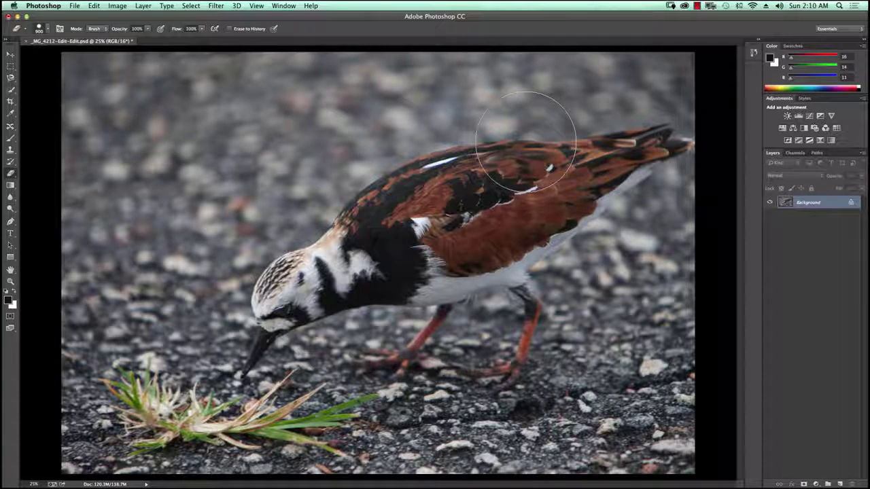
# Step: Load the saved Bird channel as a new selection around the bird
pyautogui.click(190, 6)
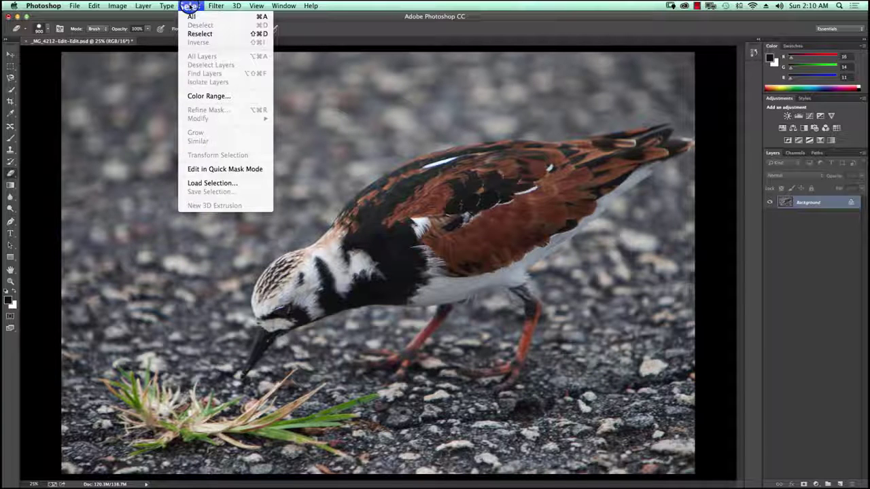
pyautogui.click(224, 184)
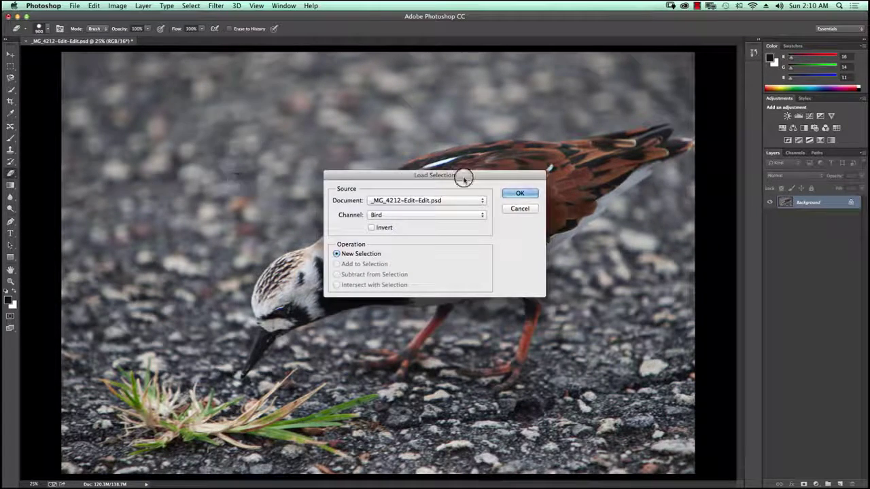
pyautogui.click(509, 194)
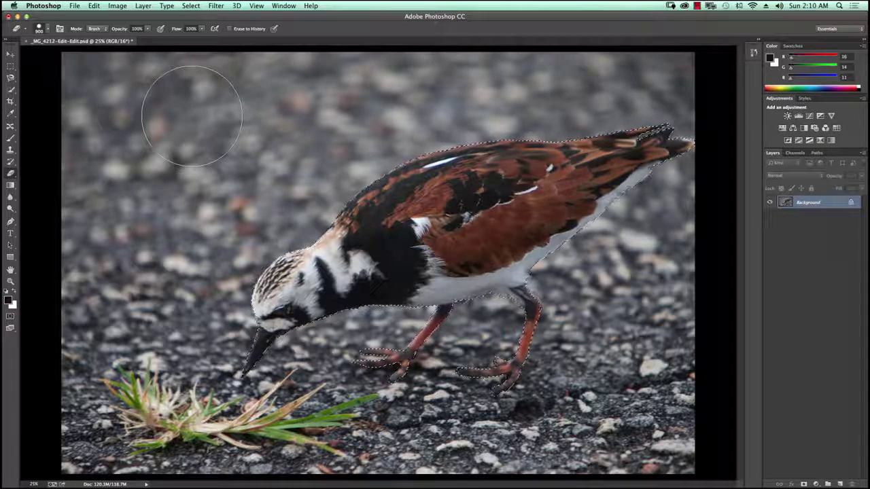
# Step: Copy the selected bird from the Background layer and paste it as a new layer
pyautogui.click(814, 206)
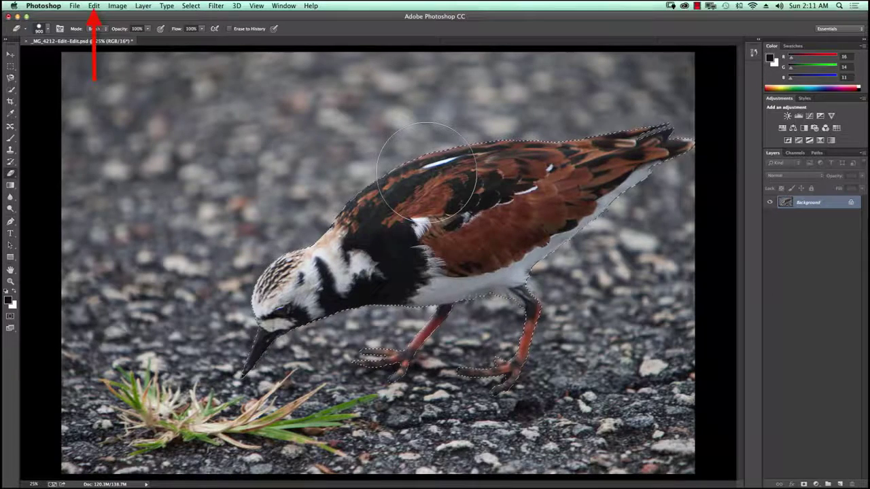
pyautogui.click(93, 6)
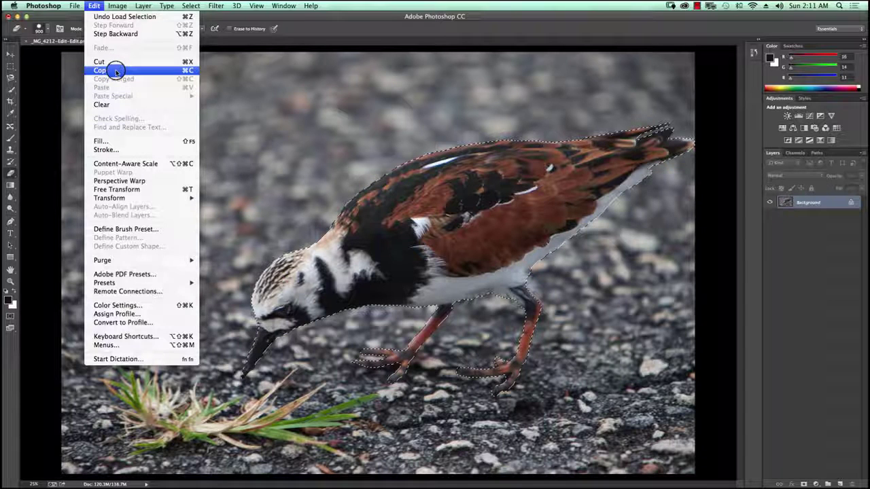
pyautogui.click(116, 71)
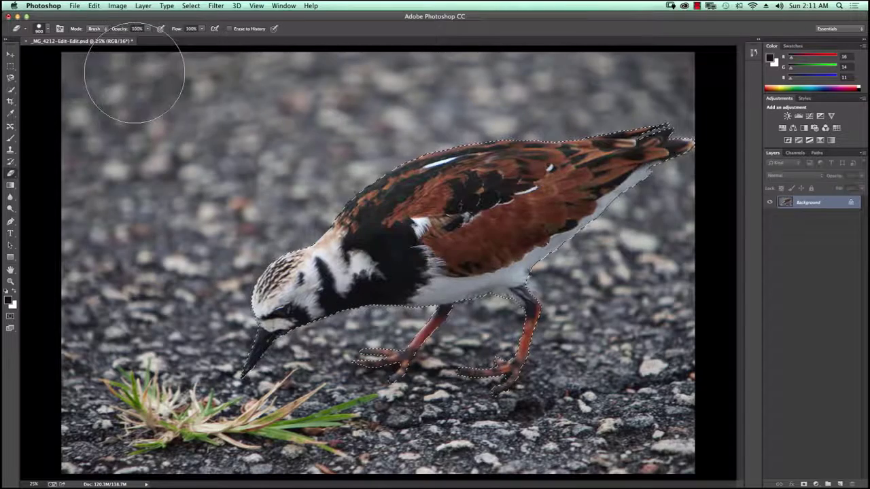
pyautogui.click(93, 5)
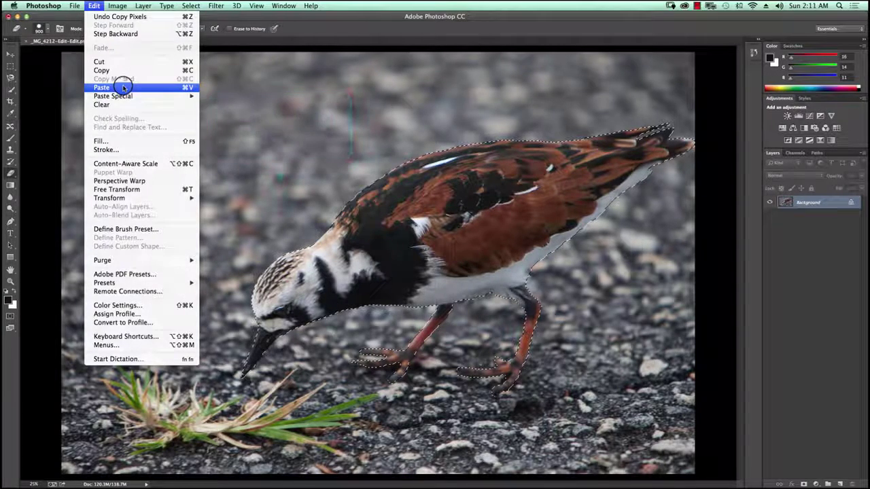
pyautogui.click(123, 87)
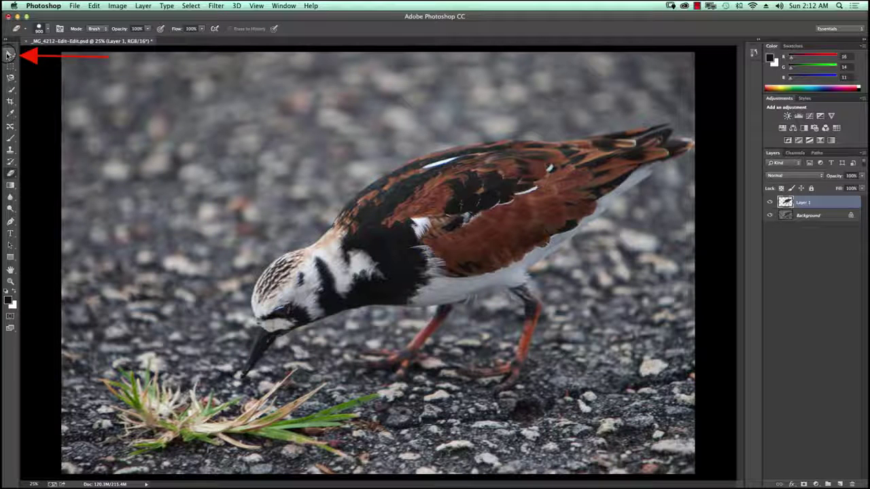
# Step: Move the pasted bird about 0.91 in to the left and 1.74 in up with the Move tool
pyautogui.click(10, 55)
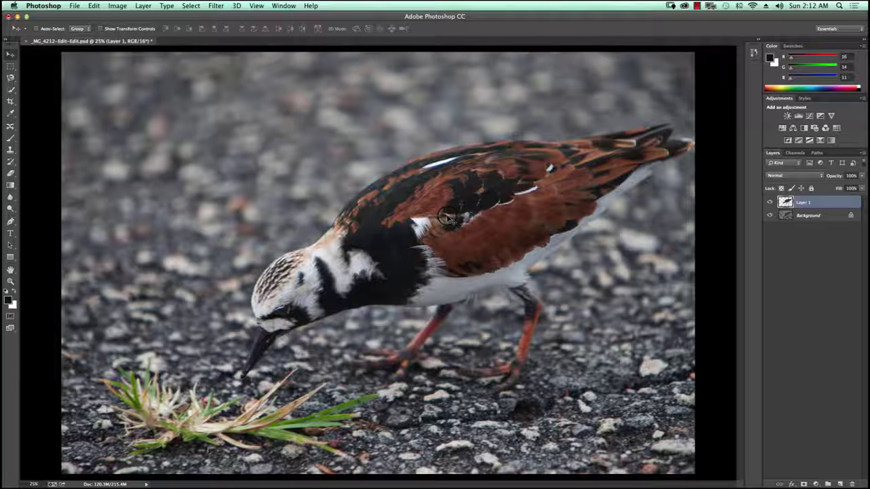
pyautogui.moveTo(449, 217); pyautogui.dragTo(409, 151)
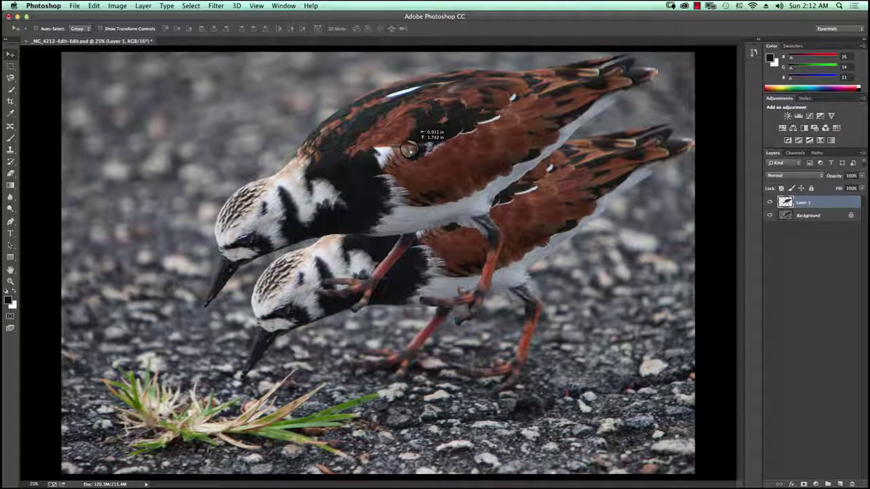
pyautogui.moveTo(408, 150); pyautogui.dragTo(410, 152)
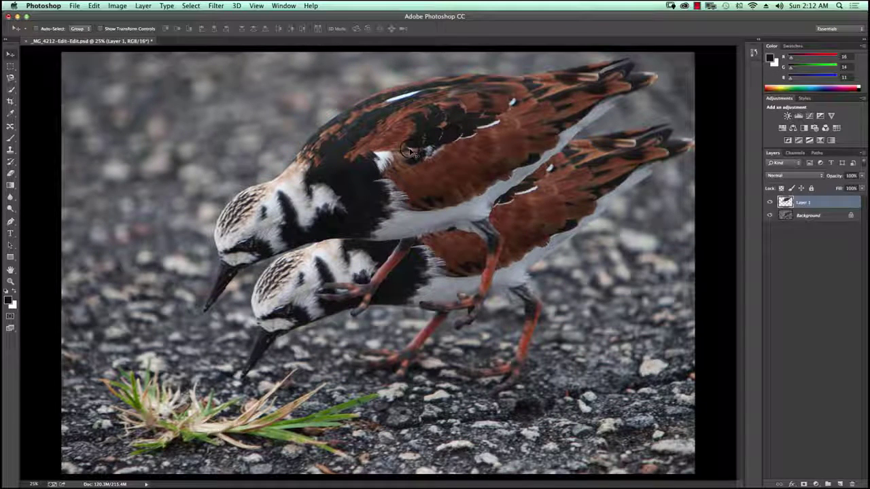
pyautogui.click(391, 168)
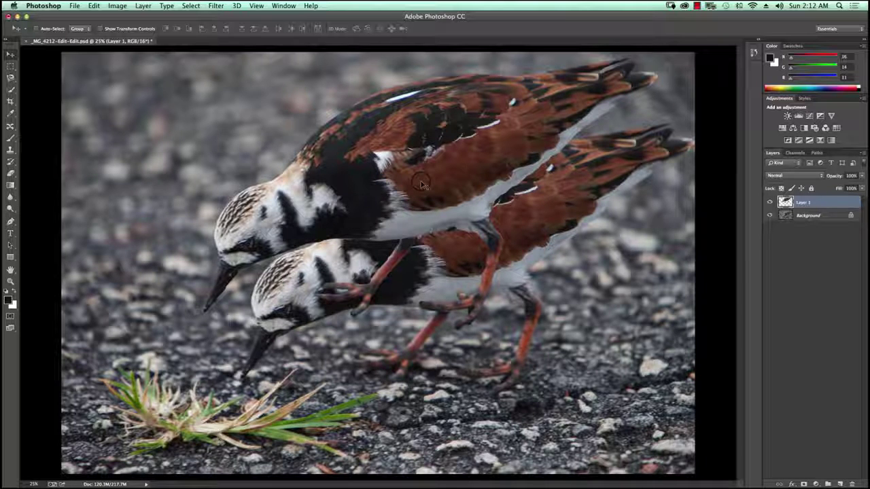
# Step: Scale the pasted bird down proportionally to about 86% of its size, keeping its upper right corner in place
pyautogui.click(94, 6)
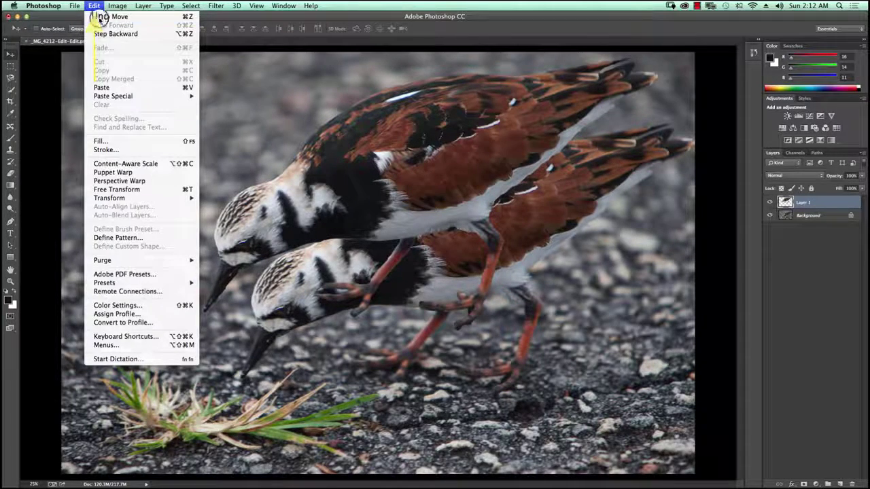
pyautogui.moveTo(137, 196)
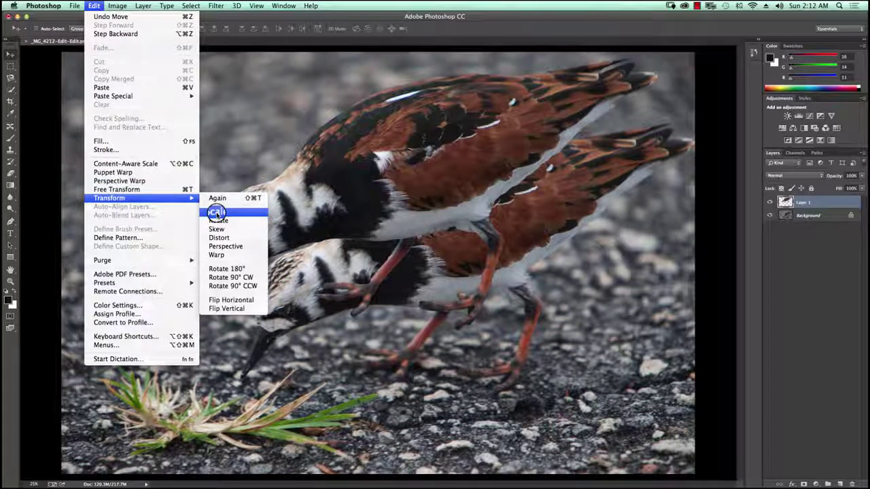
pyautogui.click(216, 212)
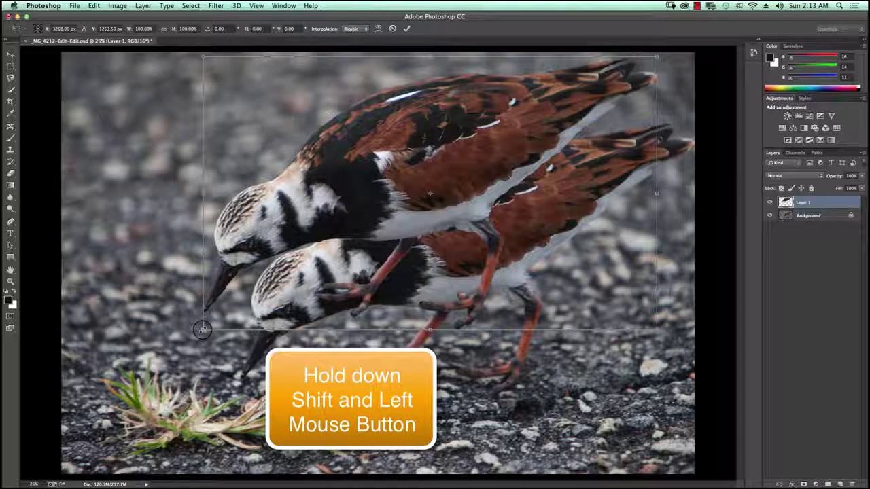
pyautogui.moveTo(202, 330); pyautogui.dragTo(261, 288)
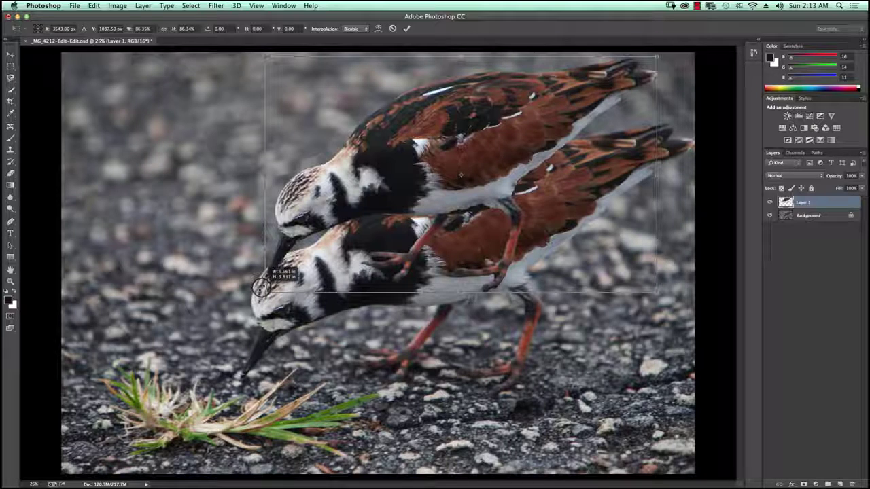
pyautogui.moveTo(262, 287); pyautogui.dragTo(262, 289)
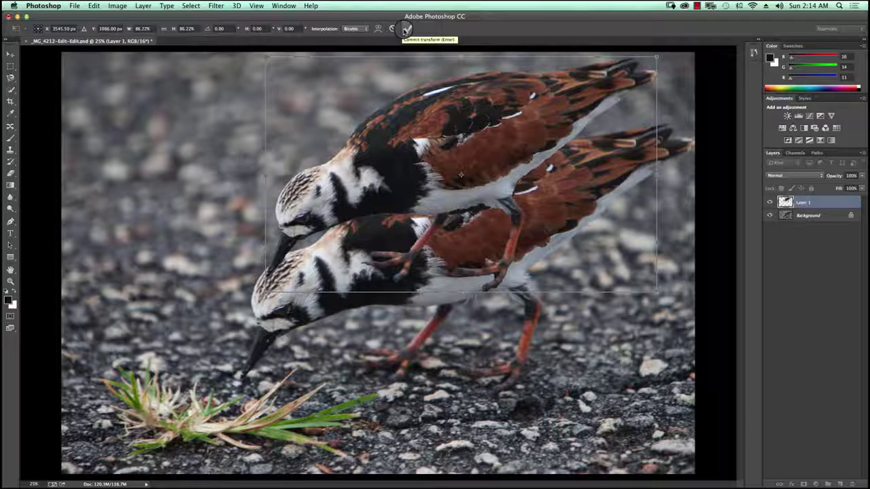
pyautogui.click(407, 28)
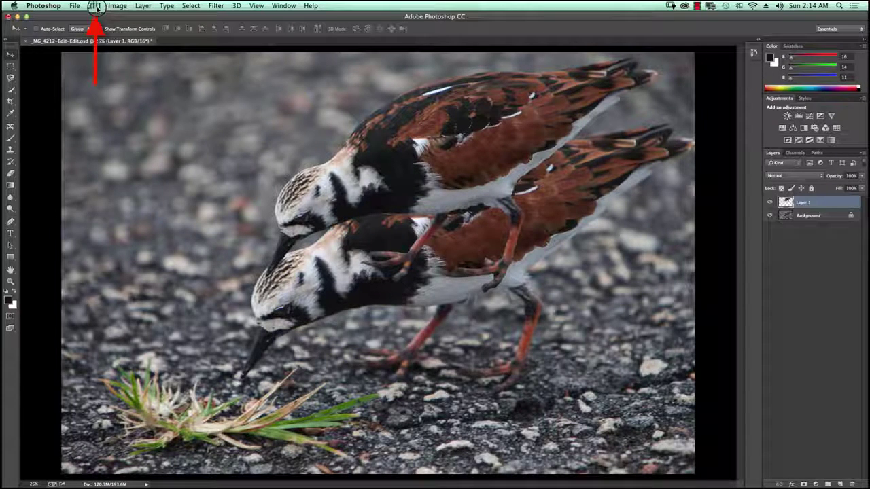
# Step: Rotate the pasted bird clockwise by about 10.6 degrees and commit the transform
pyautogui.click(93, 6)
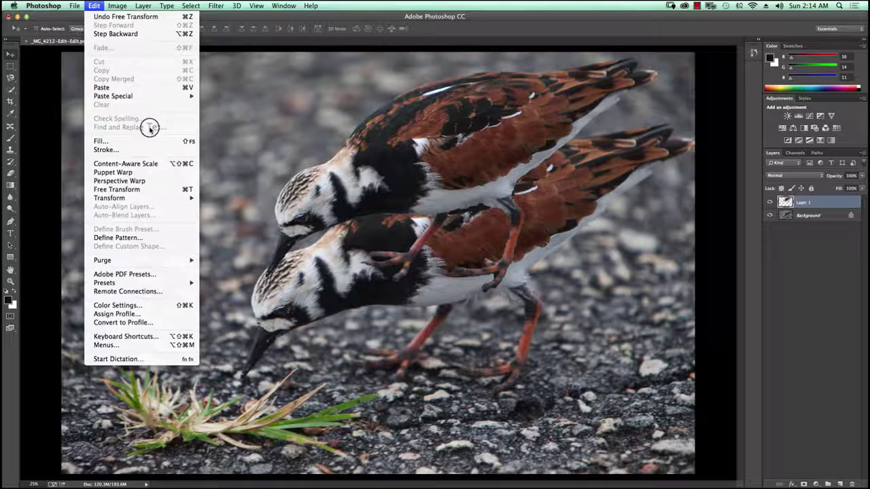
pyautogui.moveTo(182, 197)
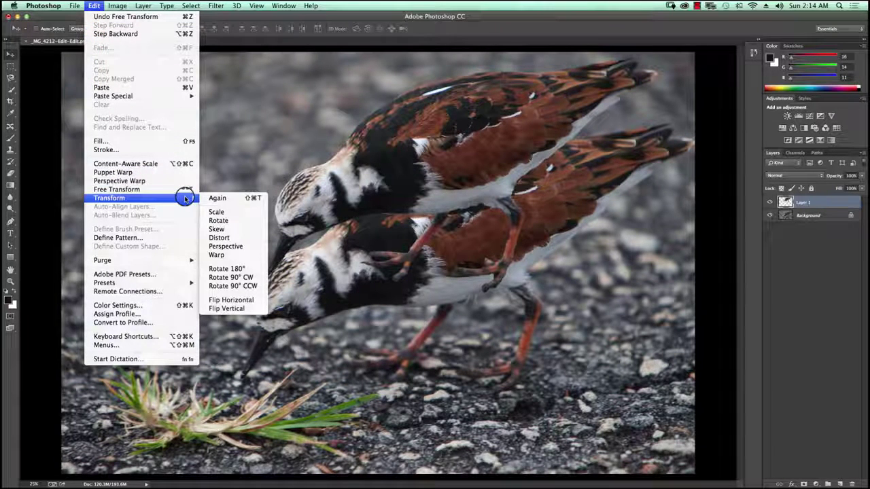
pyautogui.click(217, 213)
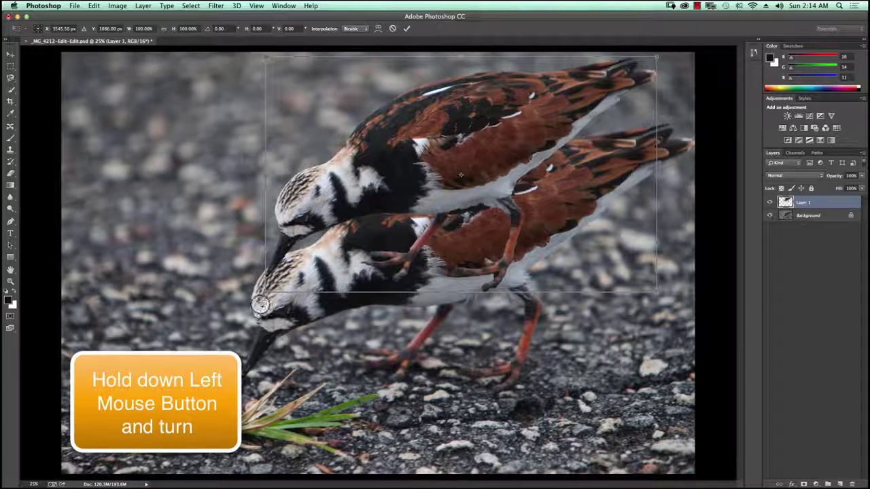
pyautogui.moveTo(260, 304); pyautogui.dragTo(227, 267)
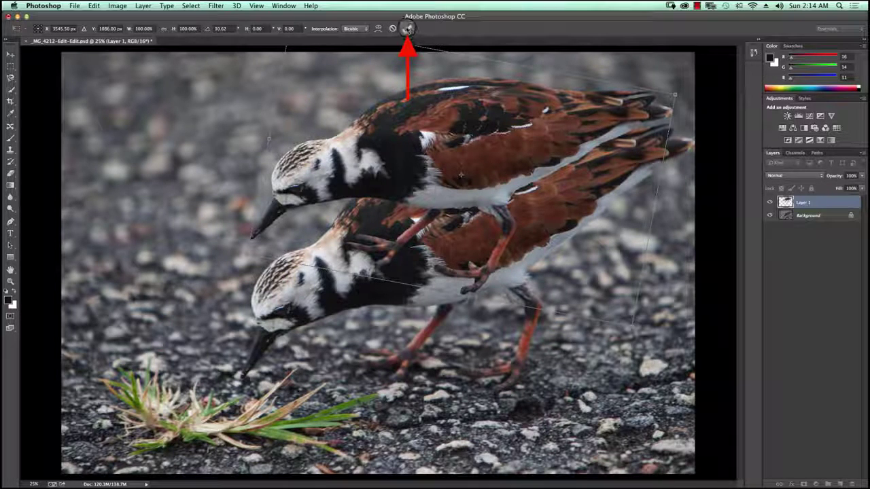
pyautogui.click(406, 28)
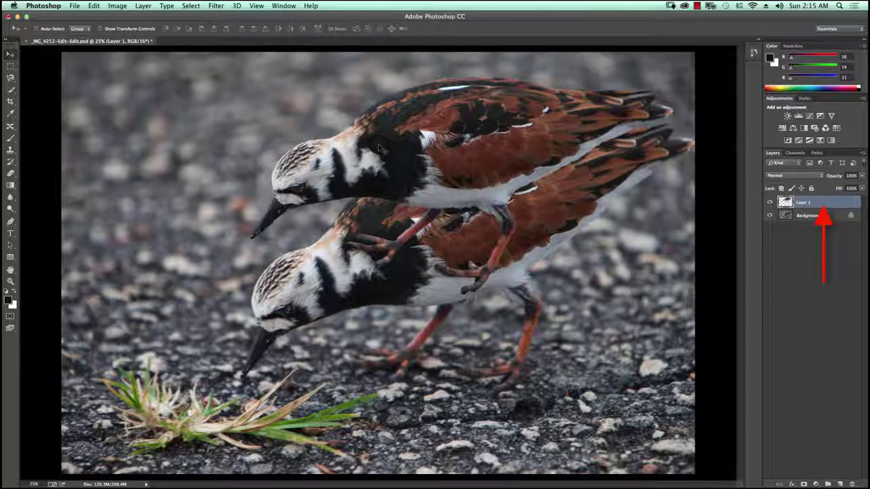
pyautogui.doubleClick(806, 202)
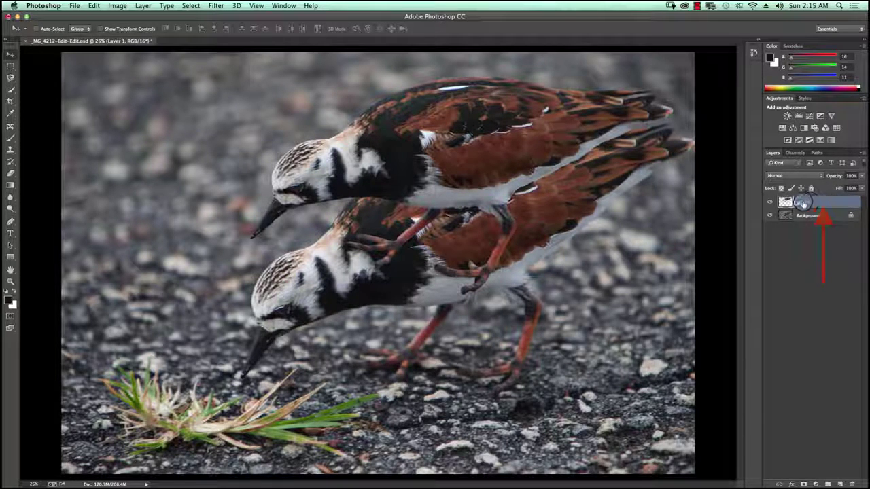
pyautogui.press('Return')
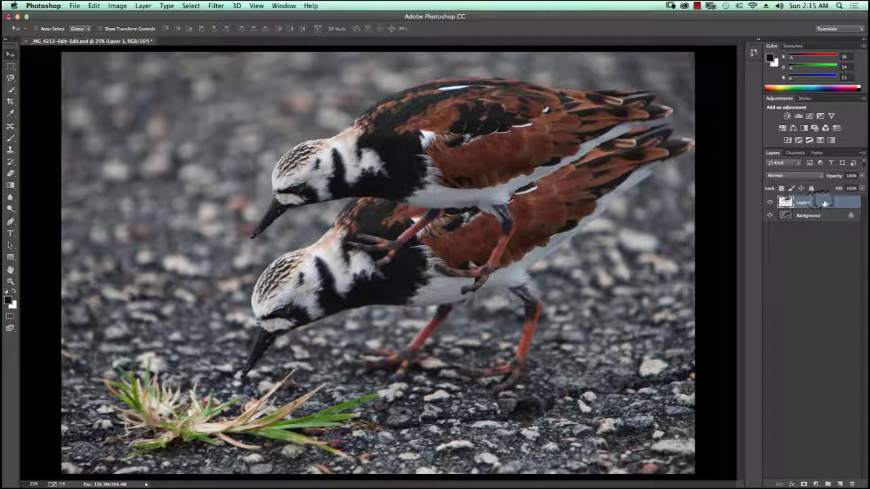
pyautogui.moveTo(827, 202); pyautogui.dragTo(794, 221)
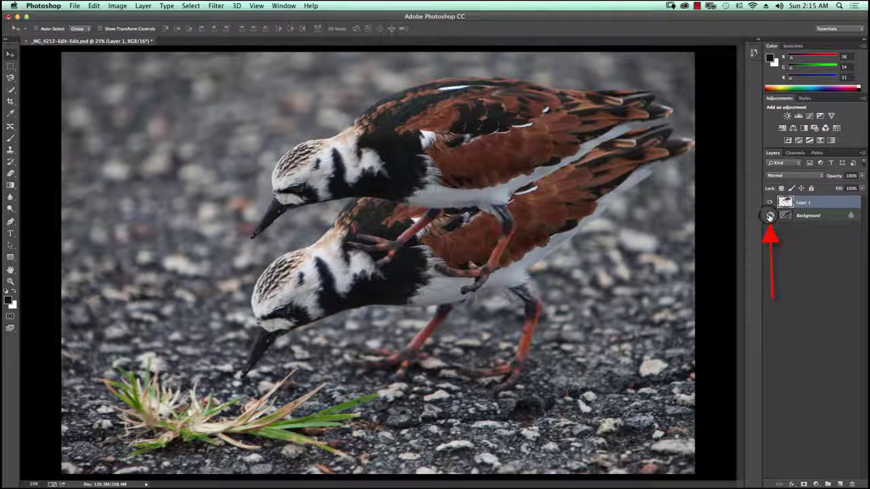
# Step: Hide the Background layer to view the copied bird alone, and show the layer again
pyautogui.click(771, 215)
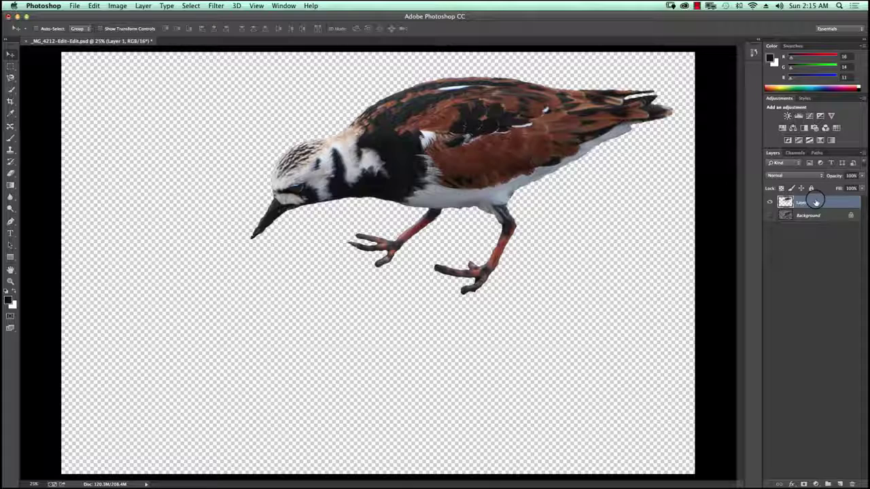
pyautogui.click(770, 216)
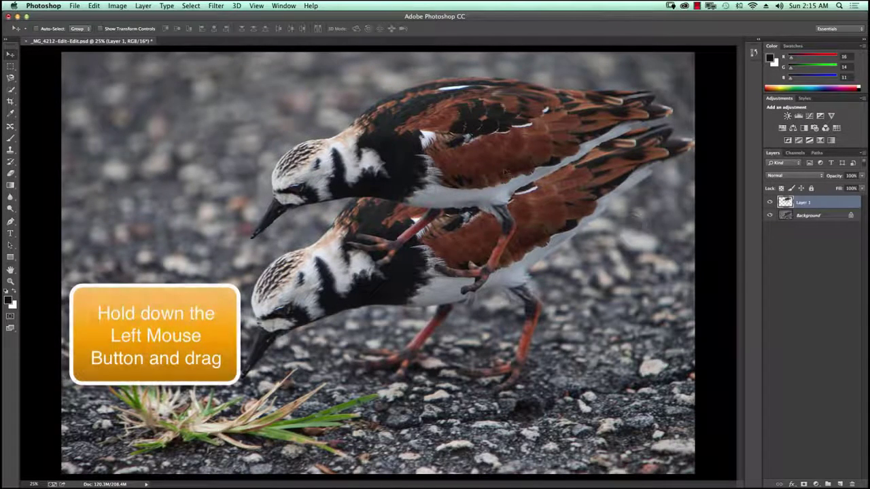
# Step: Shift the bird copy on Layer 1 slightly up and to the left of its current place
pyautogui.moveTo(487, 146)
pyautogui.mouseDown()
pyautogui.moveTo(469, 133)
pyautogui.moveTo(481, 135)
pyautogui.mouseUp()
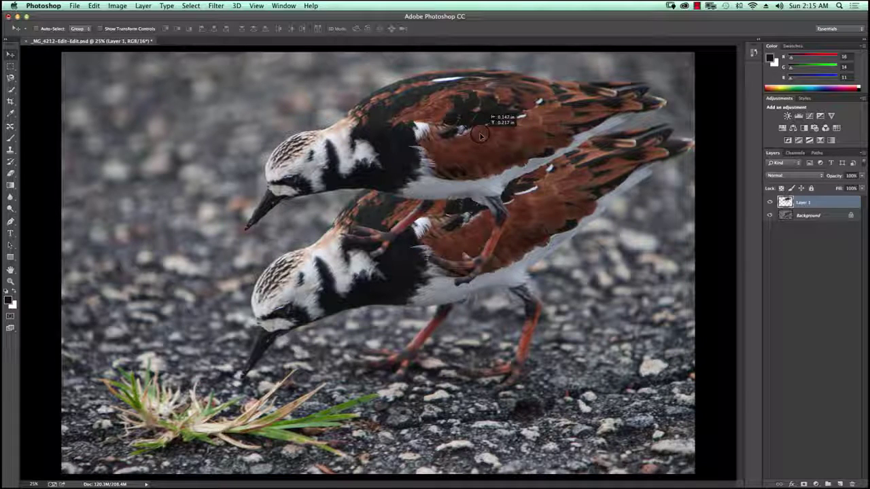
pyautogui.moveTo(481, 136); pyautogui.dragTo(475, 138)
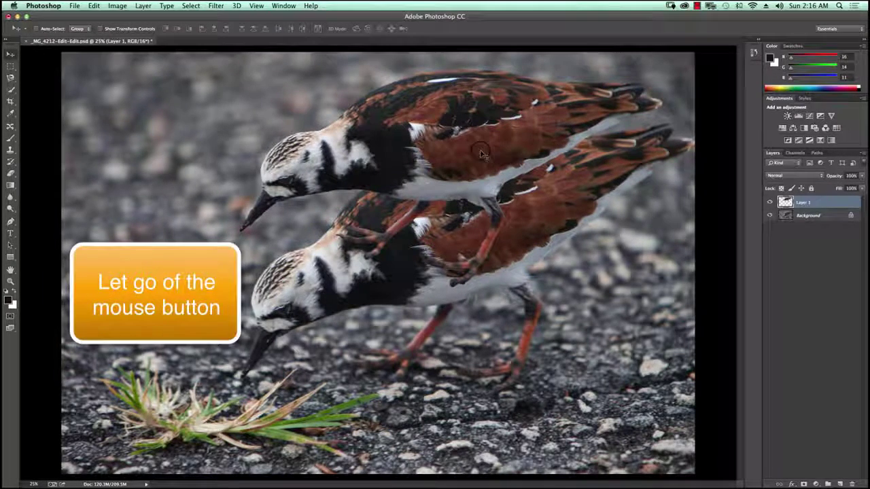
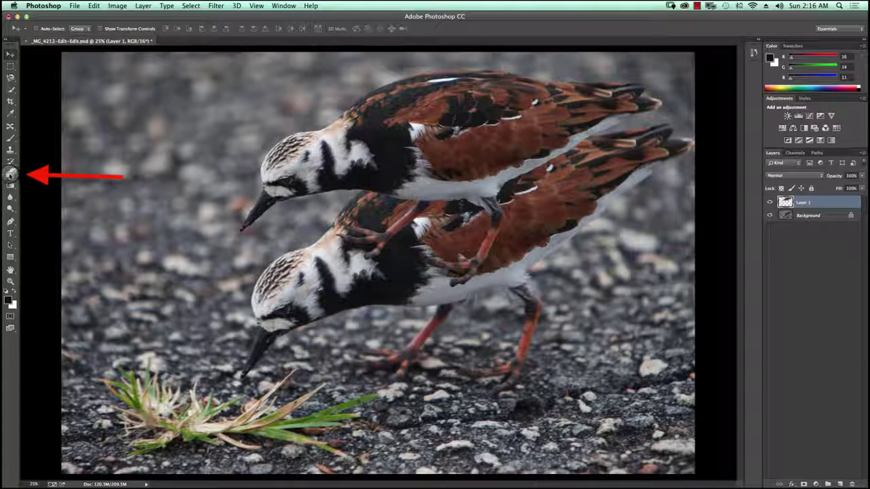
# Step: Choose the Eraser tool and reduce its brush size to 200
pyautogui.click(11, 174)
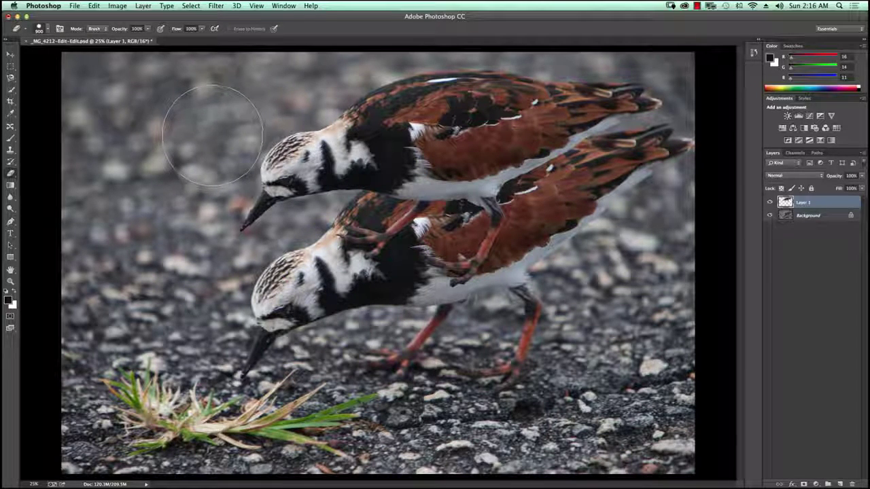
pyautogui.press('[')
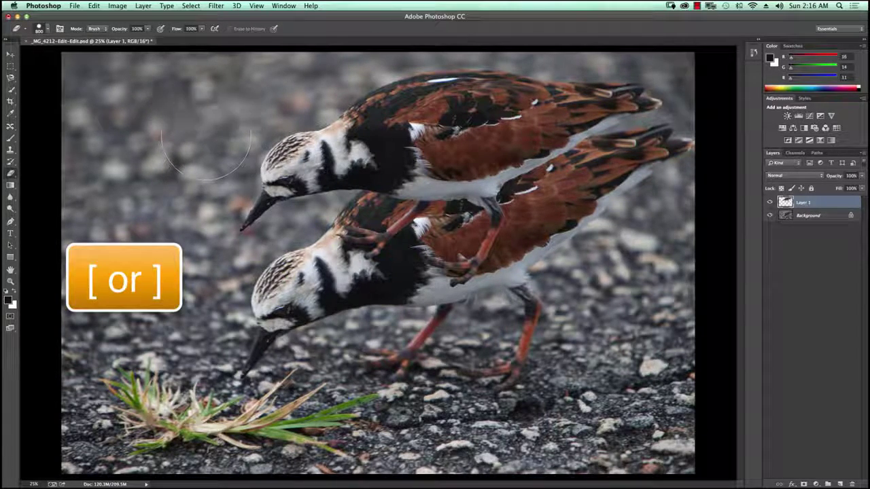
pyautogui.press('[')
pyautogui.press('[')
pyautogui.press('[')
pyautogui.press('[')
pyautogui.press('[')
pyautogui.press('[')
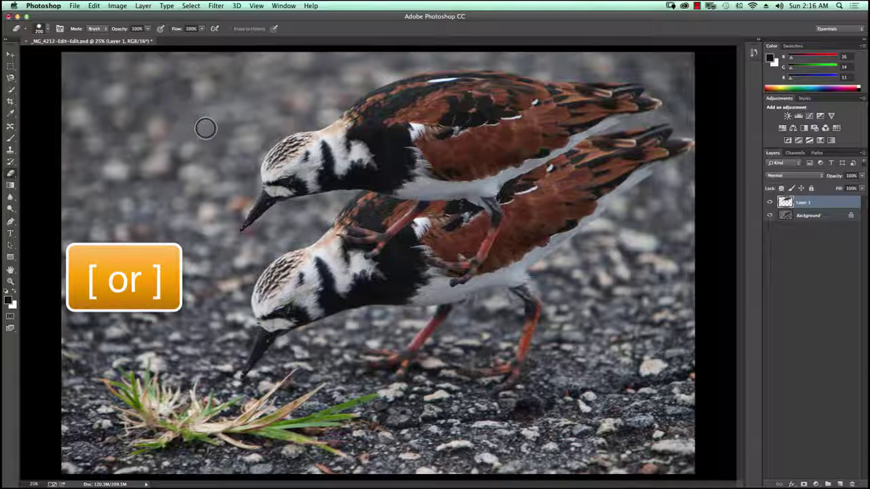
# Step: Enlarge the eraser brush size to 700
pyautogui.press(']')
pyautogui.press(']')
pyautogui.press(']')
pyautogui.press(']')
pyautogui.press(']')
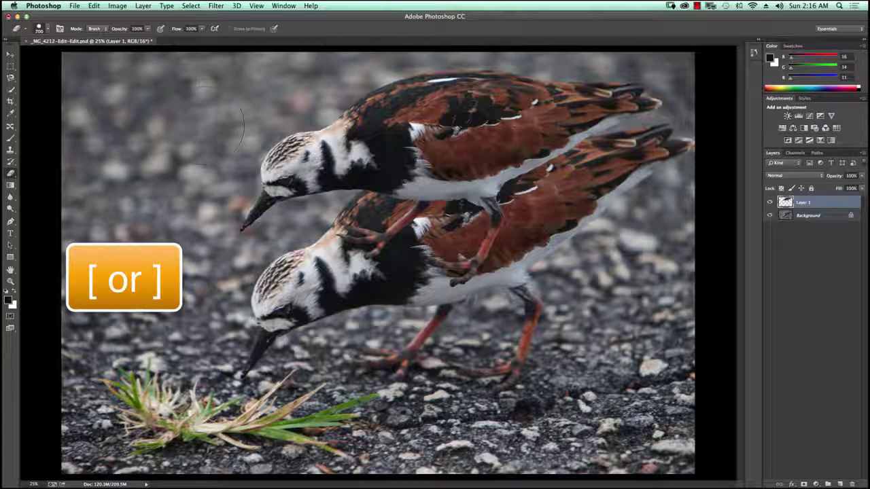
# Step: Reduce the eraser size to 200 and erase the copied bird's legs and feet on Layer 1 where they cover the original bird
pyautogui.press('[')
pyautogui.press('[')
pyautogui.press('[')
pyautogui.press('[')
pyautogui.press('[')
pyautogui.press('[')
pyautogui.press('[')
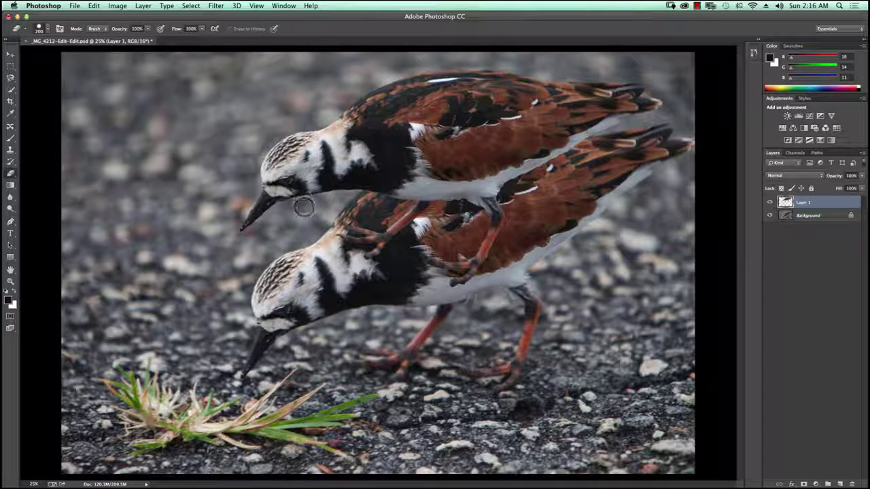
pyautogui.moveTo(314, 247)
pyautogui.mouseDown()
pyautogui.moveTo(345, 265)
pyautogui.moveTo(342, 238)
pyautogui.mouseUp()
pyautogui.click(330, 264)
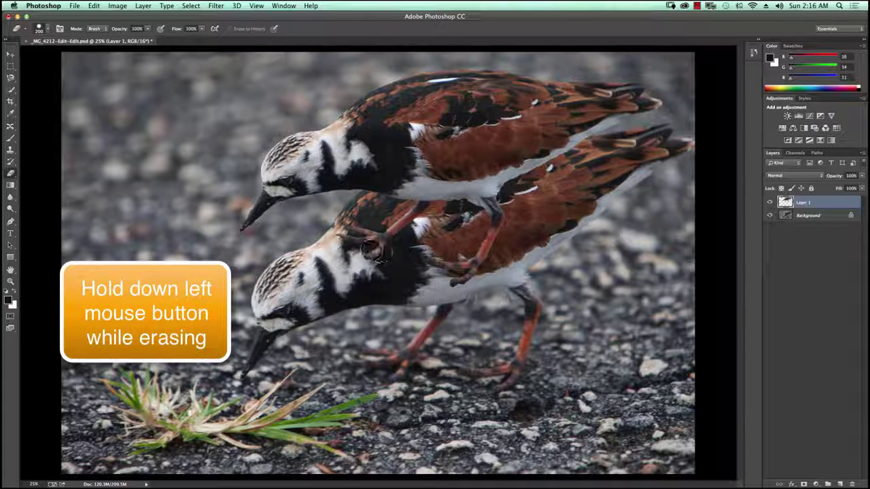
pyautogui.moveTo(364, 243)
pyautogui.mouseDown()
pyautogui.moveTo(345, 225)
pyautogui.moveTo(361, 234)
pyautogui.moveTo(367, 258)
pyautogui.moveTo(371, 238)
pyautogui.moveTo(389, 248)
pyautogui.moveTo(387, 235)
pyautogui.moveTo(425, 223)
pyautogui.mouseUp()
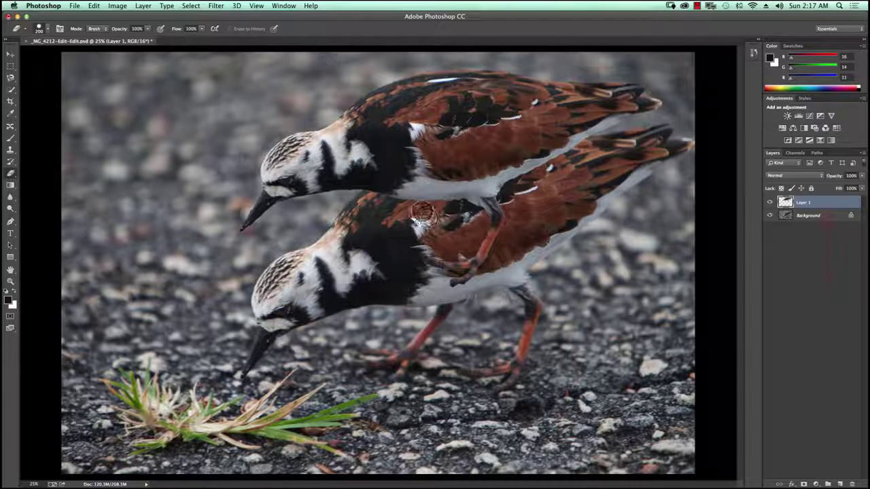
pyautogui.moveTo(450, 254)
pyautogui.mouseDown()
pyautogui.moveTo(465, 275)
pyautogui.moveTo(447, 276)
pyautogui.moveTo(478, 269)
pyautogui.moveTo(470, 262)
pyautogui.moveTo(493, 242)
pyautogui.moveTo(501, 218)
pyautogui.moveTo(474, 210)
pyautogui.moveTo(490, 207)
pyautogui.moveTo(468, 212)
pyautogui.moveTo(495, 206)
pyautogui.moveTo(503, 220)
pyautogui.moveTo(480, 259)
pyautogui.moveTo(445, 268)
pyautogui.mouseUp()
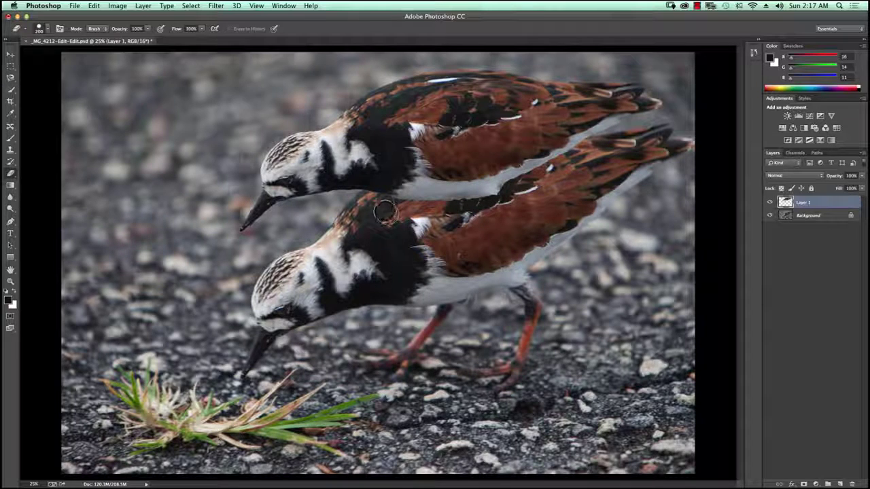
# Step: Erase the copied bird's belly and lower wing wherever they overlap the original bird's back, shoulder and tail
pyautogui.moveTo(376, 204); pyautogui.dragTo(356, 216)
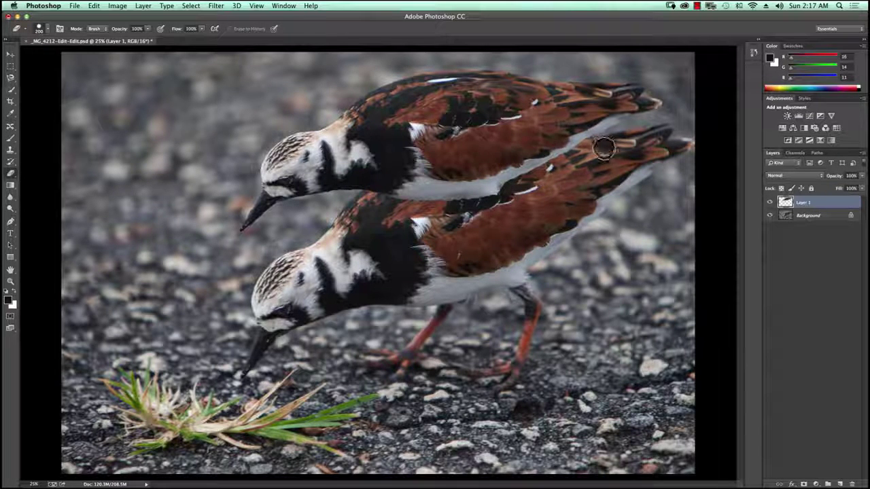
pyautogui.moveTo(478, 115)
pyautogui.mouseDown()
pyautogui.moveTo(458, 97)
pyautogui.moveTo(466, 102)
pyautogui.mouseUp()
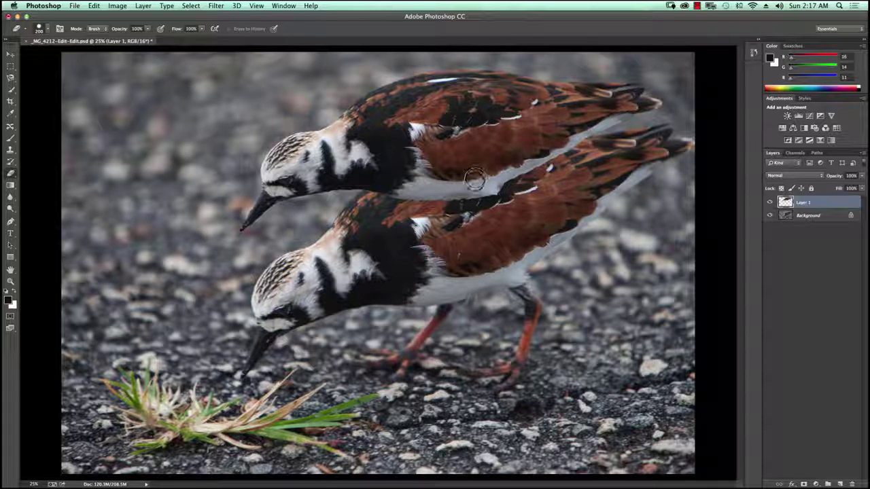
pyautogui.click(597, 148)
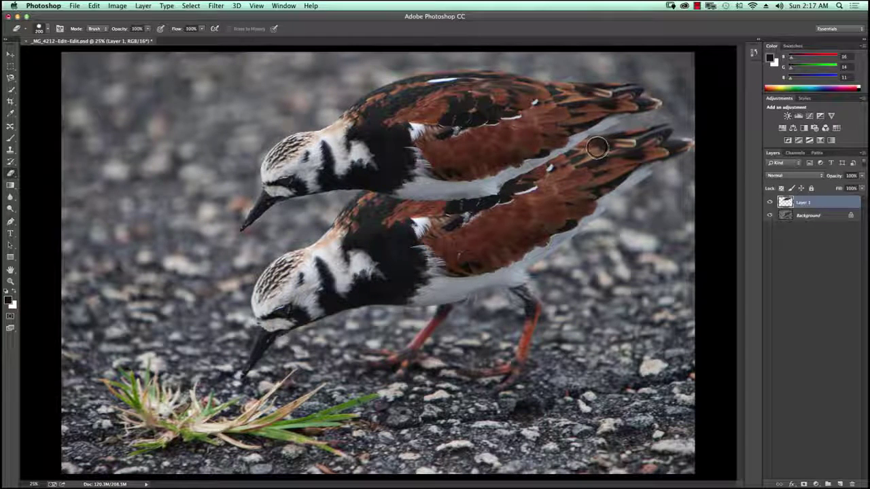
pyautogui.moveTo(594, 146)
pyautogui.mouseDown()
pyautogui.moveTo(443, 169)
pyautogui.moveTo(415, 185)
pyautogui.moveTo(393, 222)
pyautogui.moveTo(449, 183)
pyautogui.moveTo(431, 195)
pyautogui.moveTo(476, 178)
pyautogui.moveTo(448, 248)
pyautogui.moveTo(466, 195)
pyautogui.moveTo(471, 221)
pyautogui.moveTo(490, 186)
pyautogui.moveTo(524, 167)
pyautogui.moveTo(554, 176)
pyautogui.mouseUp()
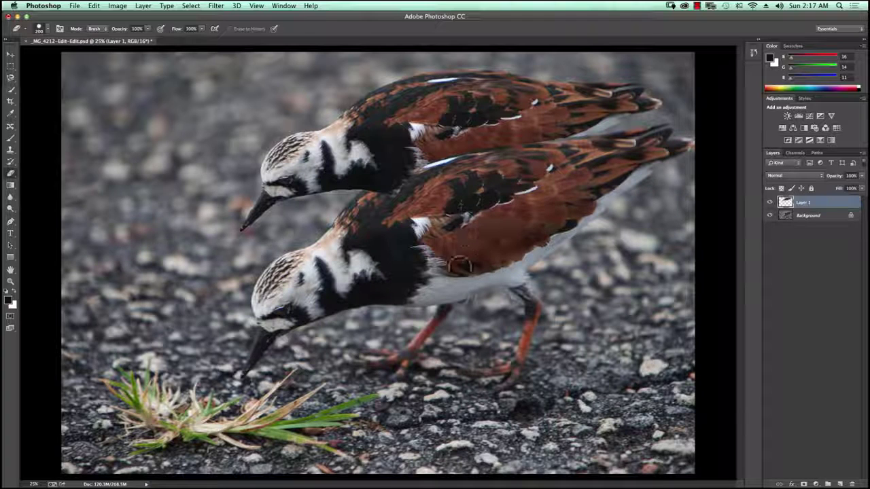
pyautogui.moveTo(460, 265)
pyautogui.mouseDown()
pyautogui.moveTo(459, 203)
pyautogui.moveTo(418, 221)
pyautogui.moveTo(388, 202)
pyautogui.moveTo(403, 191)
pyautogui.moveTo(368, 201)
pyautogui.moveTo(406, 173)
pyautogui.moveTo(604, 149)
pyautogui.moveTo(517, 157)
pyautogui.moveTo(389, 220)
pyautogui.moveTo(372, 204)
pyautogui.moveTo(388, 191)
pyautogui.moveTo(369, 204)
pyautogui.moveTo(389, 188)
pyautogui.moveTo(466, 173)
pyautogui.moveTo(479, 167)
pyautogui.moveTo(464, 169)
pyautogui.moveTo(474, 163)
pyautogui.moveTo(462, 165)
pyautogui.moveTo(588, 157)
pyautogui.mouseUp()
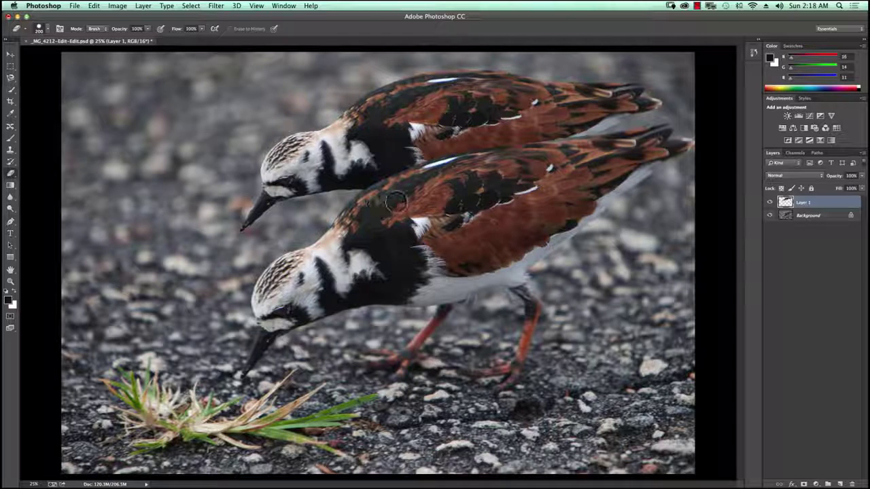
pyautogui.moveTo(417, 216)
pyautogui.mouseDown()
pyautogui.moveTo(411, 204)
pyautogui.moveTo(405, 230)
pyautogui.moveTo(415, 209)
pyautogui.moveTo(401, 210)
pyautogui.moveTo(420, 197)
pyautogui.mouseUp()
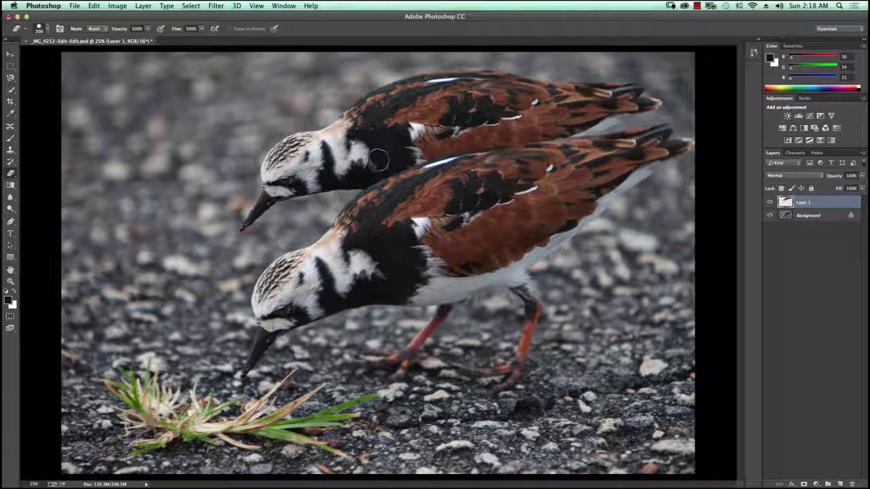
pyautogui.moveTo(375, 184)
pyautogui.mouseDown()
pyautogui.moveTo(387, 161)
pyautogui.moveTo(378, 146)
pyautogui.mouseUp()
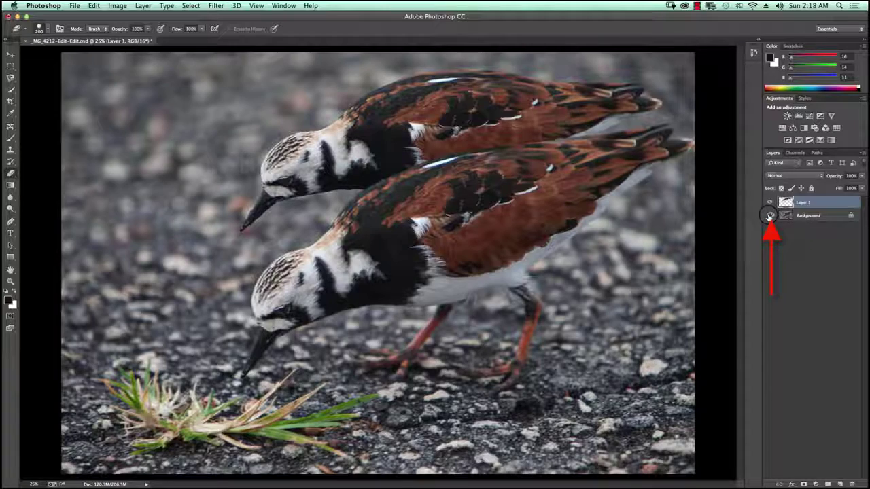
# Step: Hide the Background layer to inspect the erased edges of the bird copy, and show it again
pyautogui.click(769, 216)
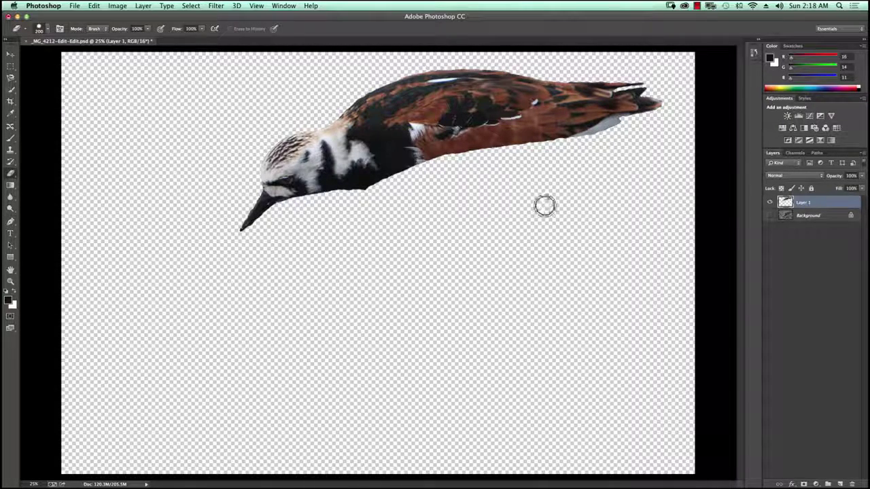
pyautogui.click(770, 215)
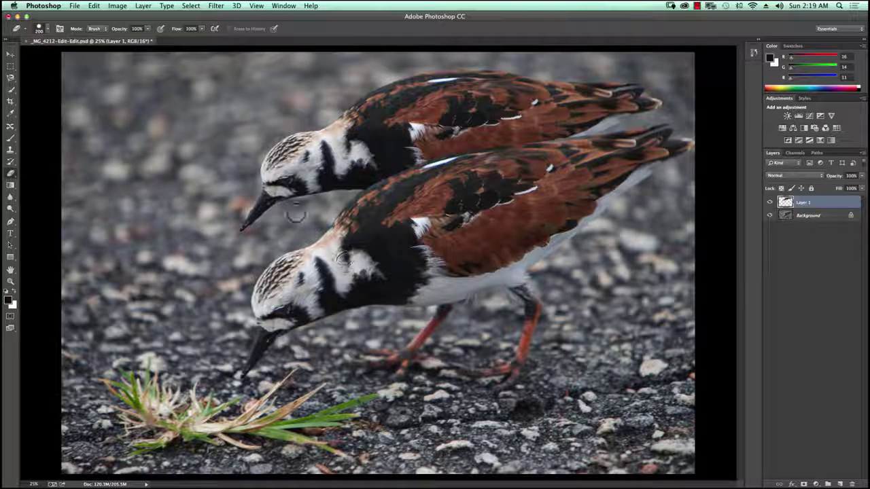
# Step: Choose the Clone Stamp tool and clone sampled feathers over the middle of the copied bird's wing, undoing the last stroke
pyautogui.click(11, 150)
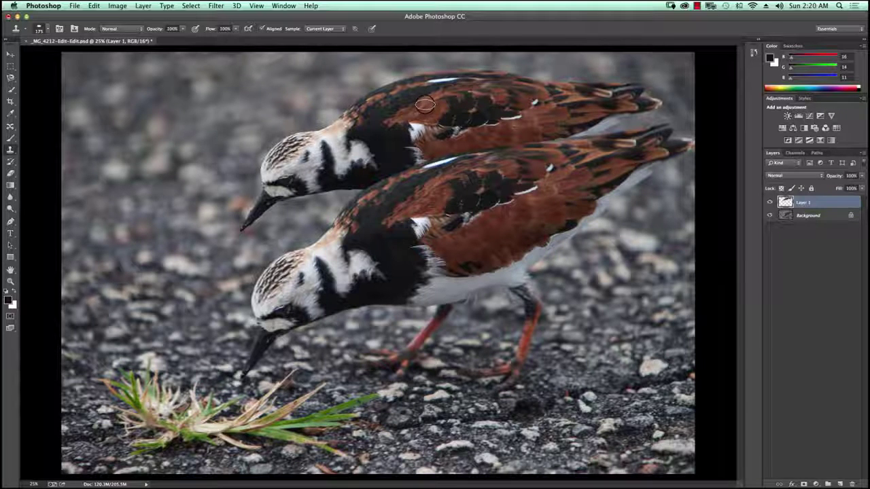
pyautogui.moveTo(425, 105)
pyautogui.mouseDown()
pyautogui.moveTo(457, 93)
pyautogui.moveTo(469, 96)
pyautogui.moveTo(460, 95)
pyautogui.moveTo(454, 111)
pyautogui.moveTo(473, 102)
pyautogui.moveTo(420, 111)
pyautogui.mouseUp()
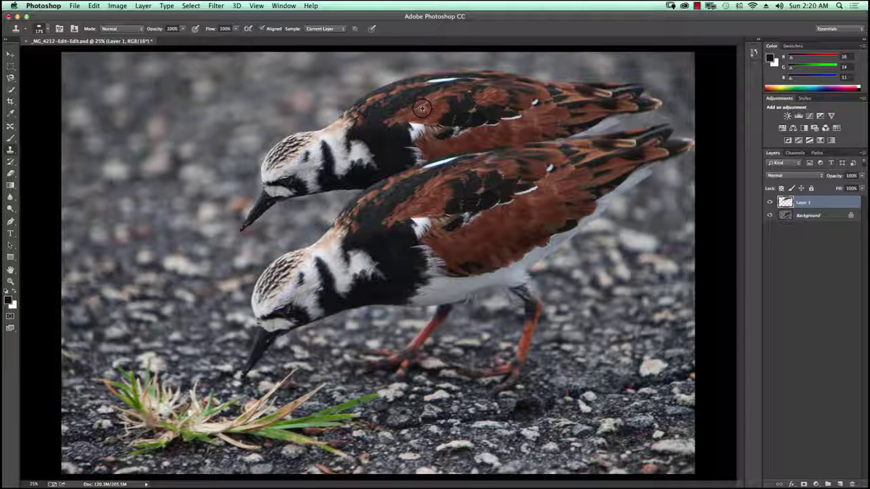
pyautogui.keyDown('alt'); pyautogui.click(419, 110); pyautogui.keyUp('alt')
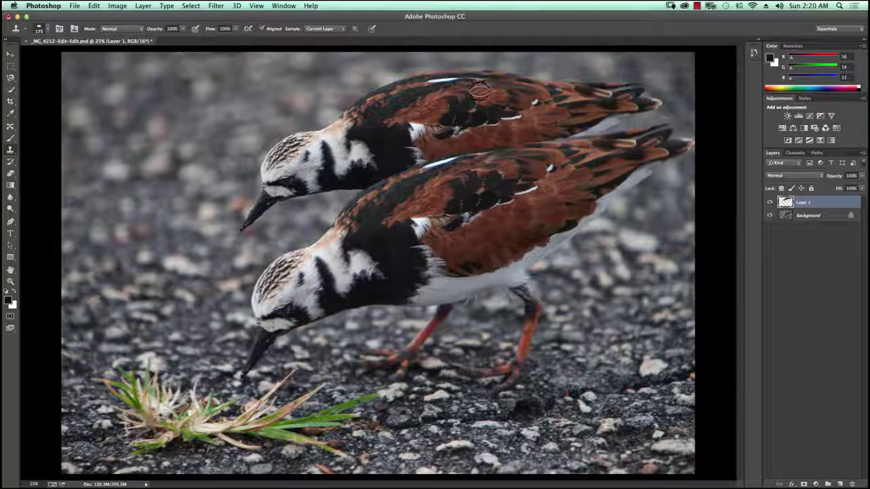
pyautogui.keyDown('alt'); pyautogui.click(496, 119); pyautogui.keyUp('alt')
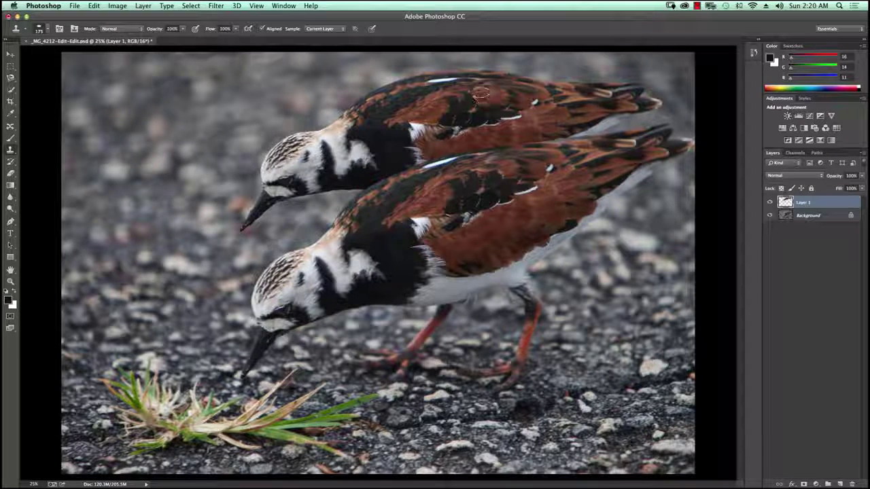
pyautogui.moveTo(477, 89)
pyautogui.mouseDown()
pyautogui.moveTo(443, 94)
pyautogui.moveTo(473, 87)
pyautogui.moveTo(521, 182)
pyautogui.moveTo(529, 173)
pyautogui.moveTo(494, 126)
pyautogui.moveTo(517, 101)
pyautogui.mouseUp()
pyautogui.moveTo(469, 114)
pyautogui.mouseDown()
pyautogui.moveTo(460, 136)
pyautogui.moveTo(454, 123)
pyautogui.moveTo(454, 136)
pyautogui.moveTo(463, 132)
pyautogui.mouseUp()
pyautogui.press('super+z')
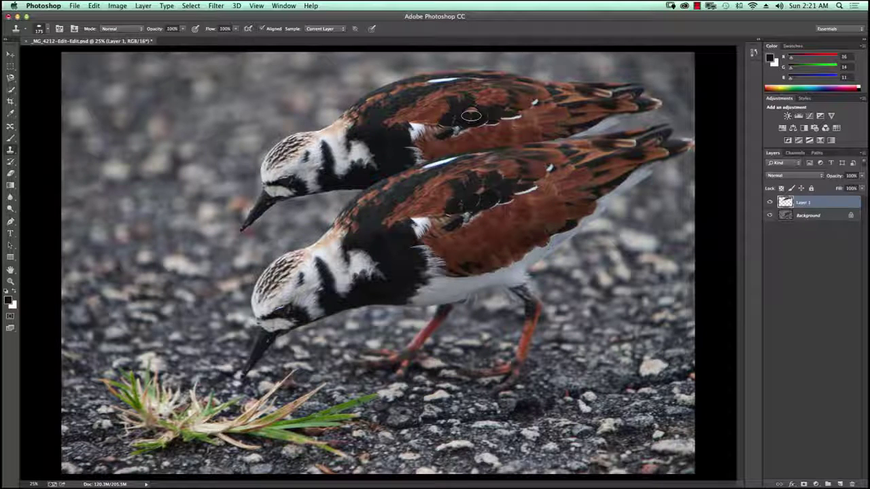
# Step: Clone sampled feathers onto the front of the copied bird's wing, just above its white shoulder patch
pyautogui.click(452, 138)
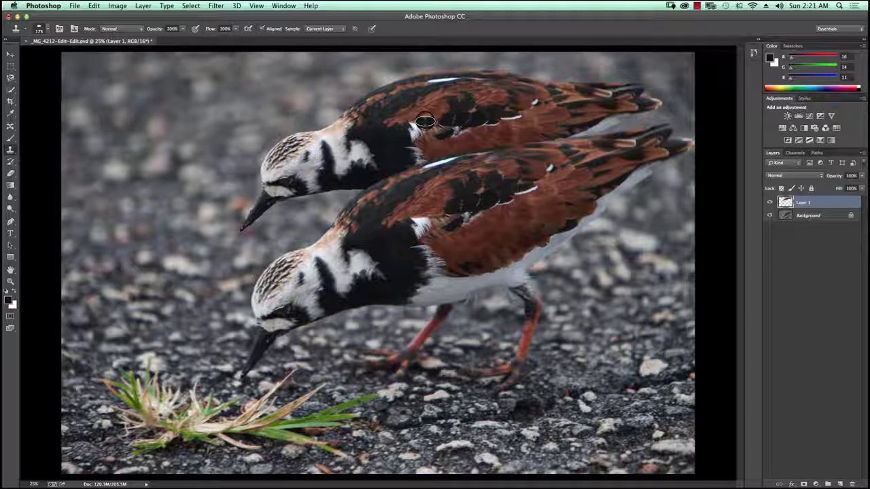
pyautogui.keyDown('alt'); pyautogui.click(483, 218); pyautogui.keyUp('alt')
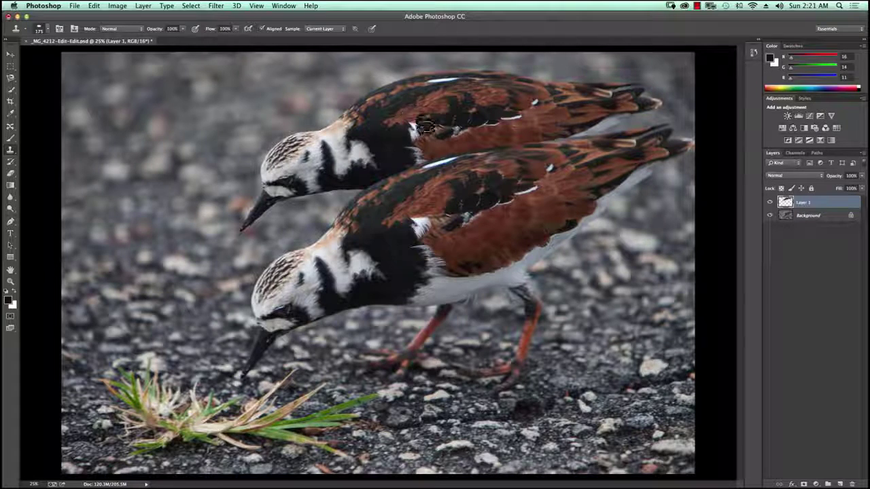
pyautogui.click(435, 112)
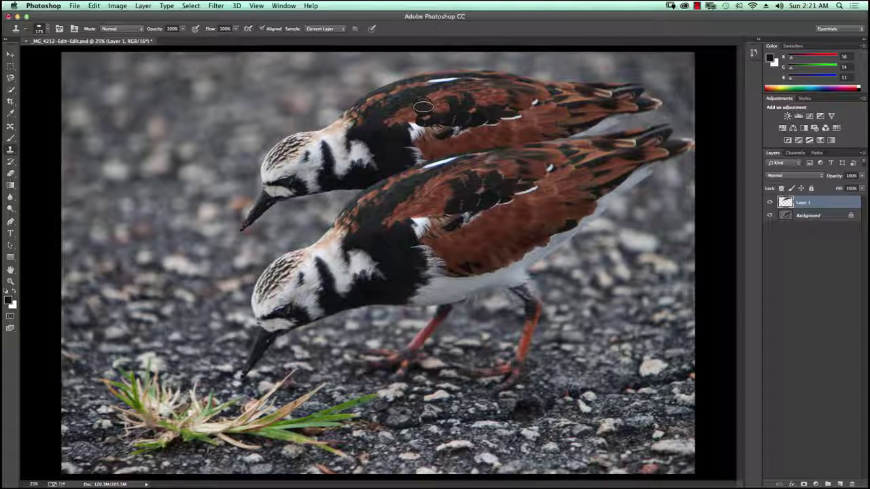
pyautogui.moveTo(420, 107)
pyautogui.mouseDown()
pyautogui.moveTo(428, 146)
pyautogui.moveTo(406, 99)
pyautogui.mouseUp()
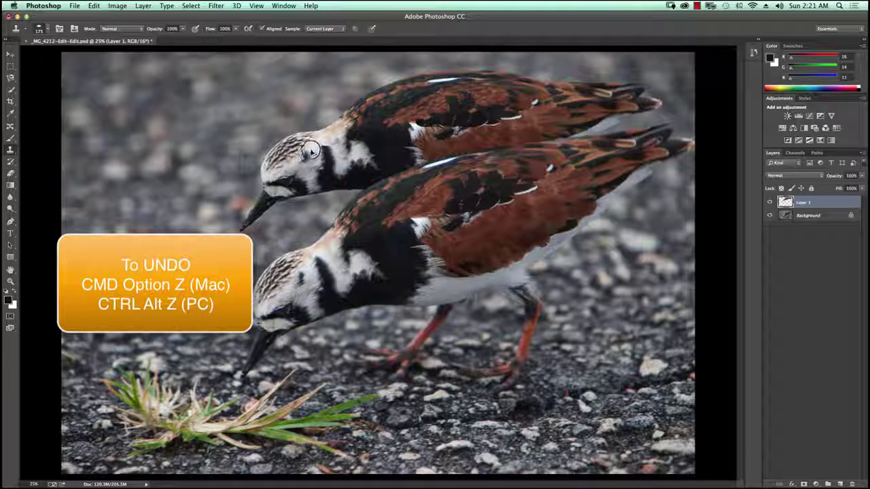
# Step: Retouch the markings on the copied bird's neck, cheek and crown with short Clone Stamp strokes
pyautogui.moveTo(322, 178)
pyautogui.mouseDown()
pyautogui.moveTo(313, 146)
pyautogui.moveTo(337, 140)
pyautogui.mouseUp()
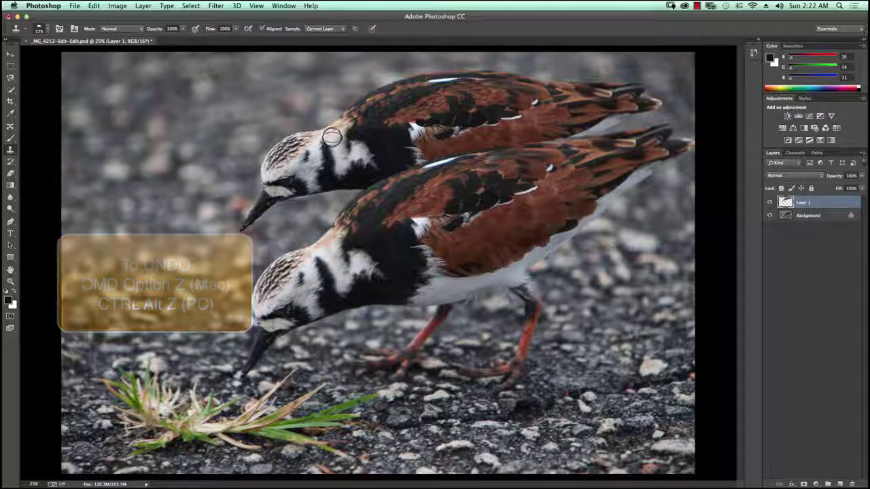
pyautogui.moveTo(333, 138); pyautogui.dragTo(331, 138)
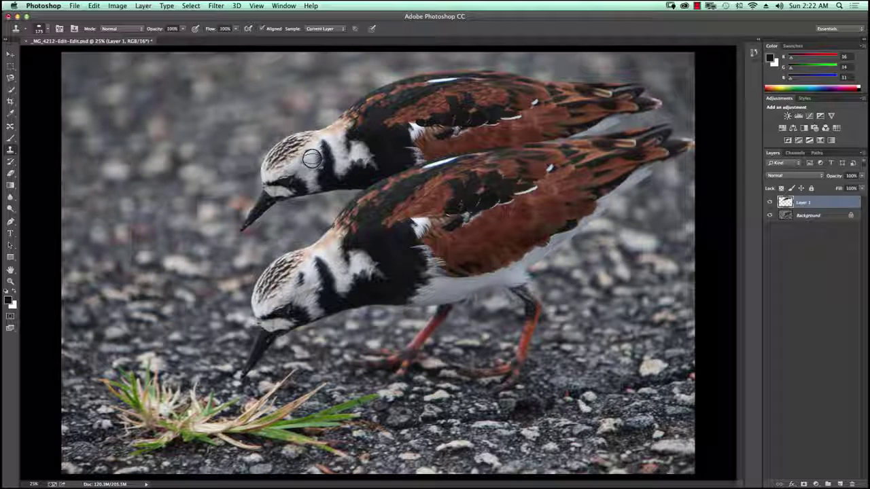
pyautogui.moveTo(309, 154)
pyautogui.mouseDown()
pyautogui.moveTo(286, 151)
pyautogui.moveTo(299, 169)
pyautogui.mouseUp()
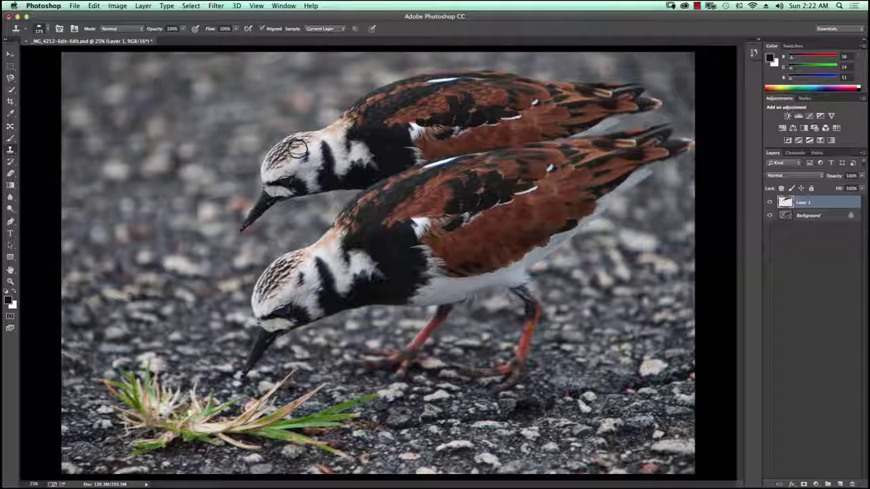
pyautogui.moveTo(297, 147); pyautogui.dragTo(293, 152)
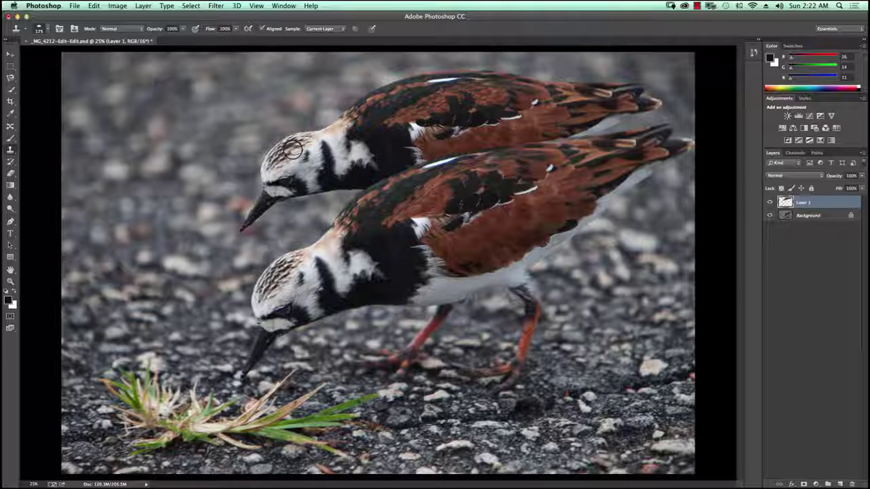